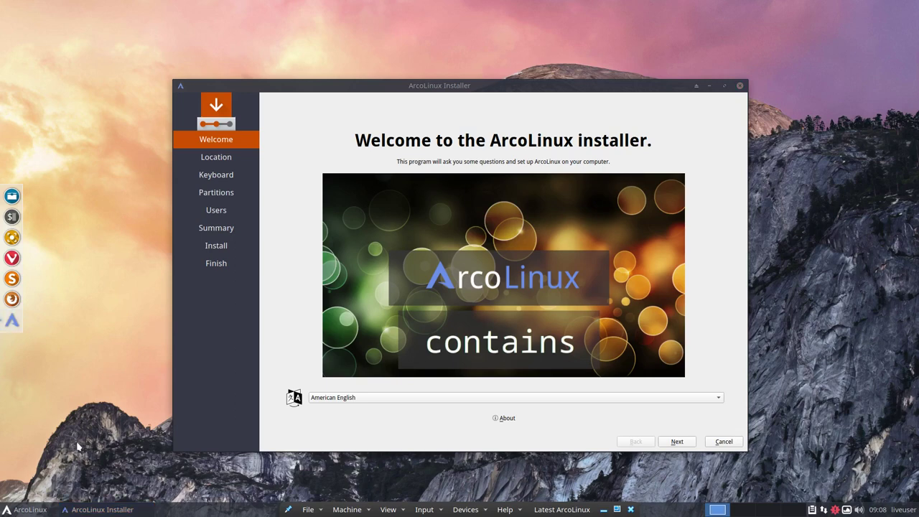
# - Accept the Welcome, Location and Keyboard defaults and choose Manual partitioning for the 20 GiB disk
pyautogui.click(685, 444)
pyautogui.click(677, 442)
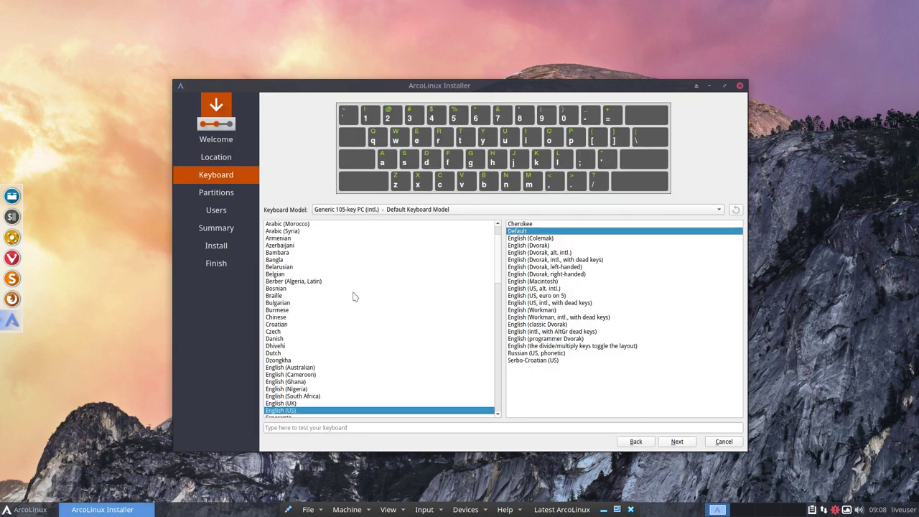
pyautogui.click(293, 282)
pyautogui.click(681, 444)
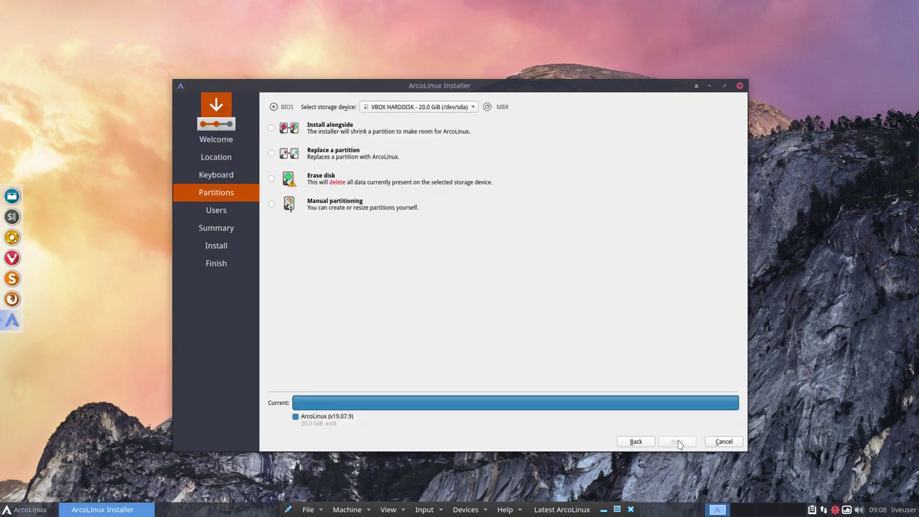
pyautogui.click(326, 205)
# - Select /dev/sda1 on the VBOX disk and bring up New Partition Table with MBR chosen
pyautogui.click(678, 441)
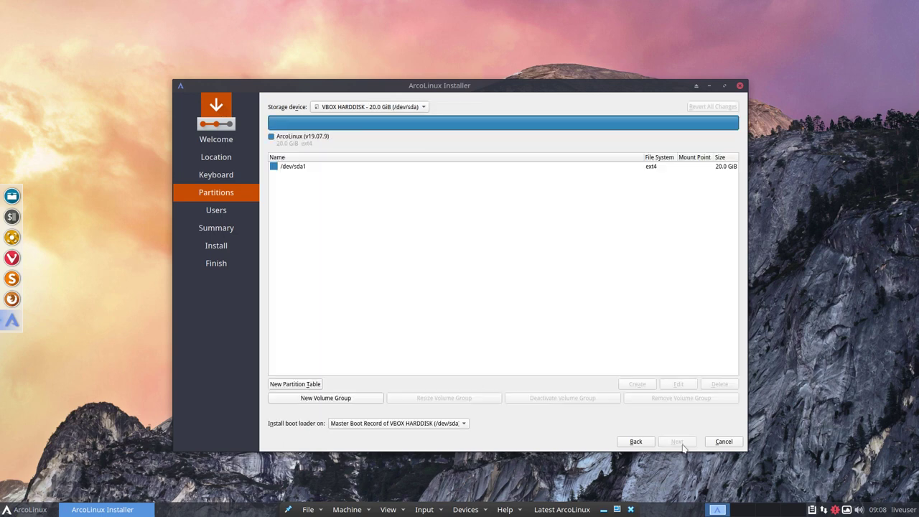
pyautogui.click(303, 171)
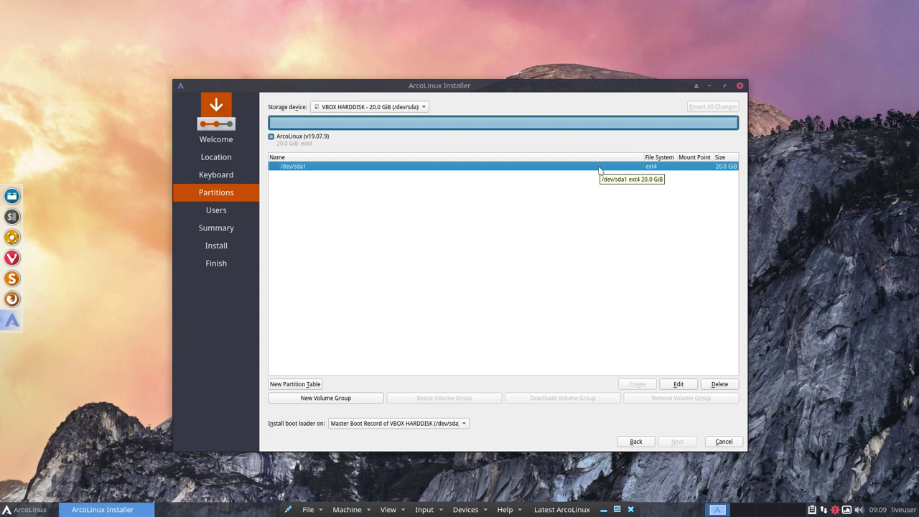
pyautogui.click(308, 385)
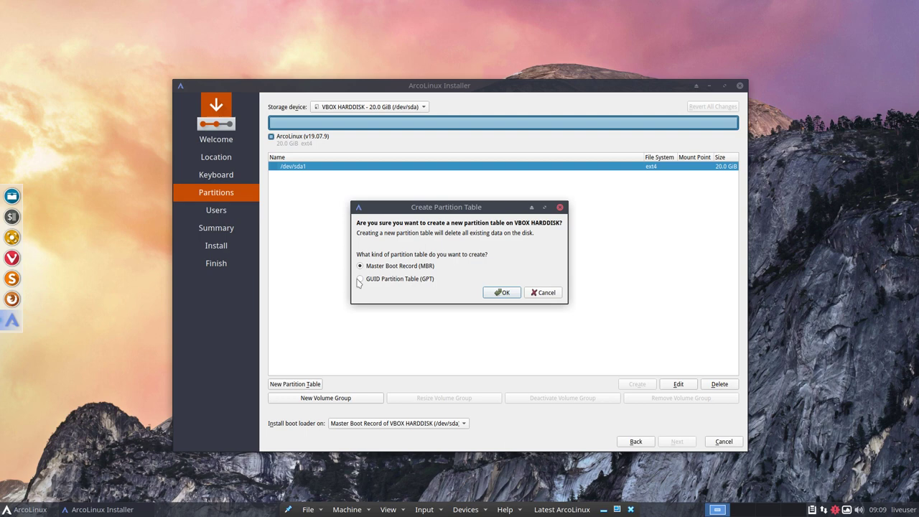
# - Confirm the new MBR table, then try a / partition in the free space and cancel it
pyautogui.click(501, 293)
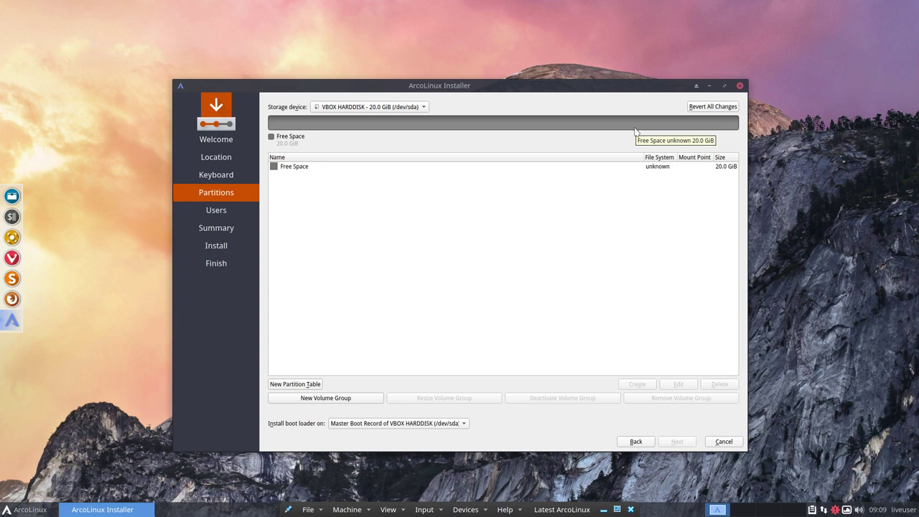
pyautogui.click(307, 169)
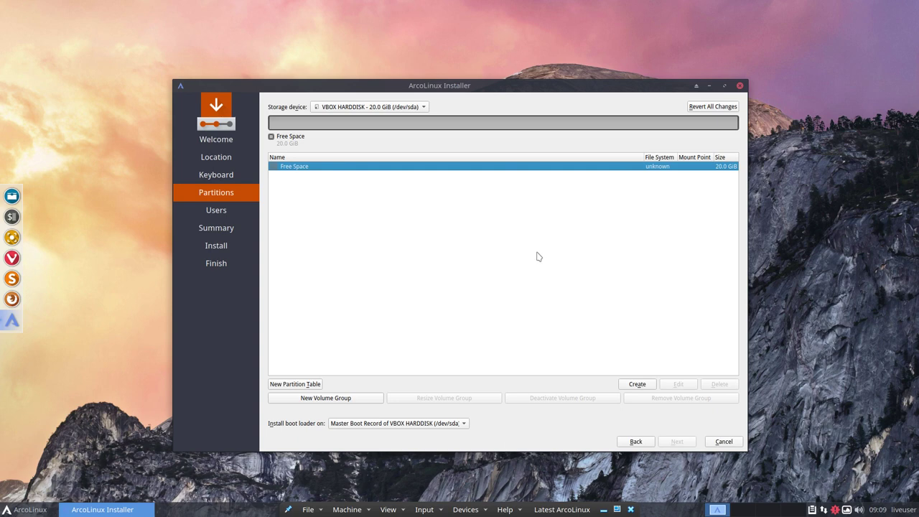
pyautogui.click(635, 387)
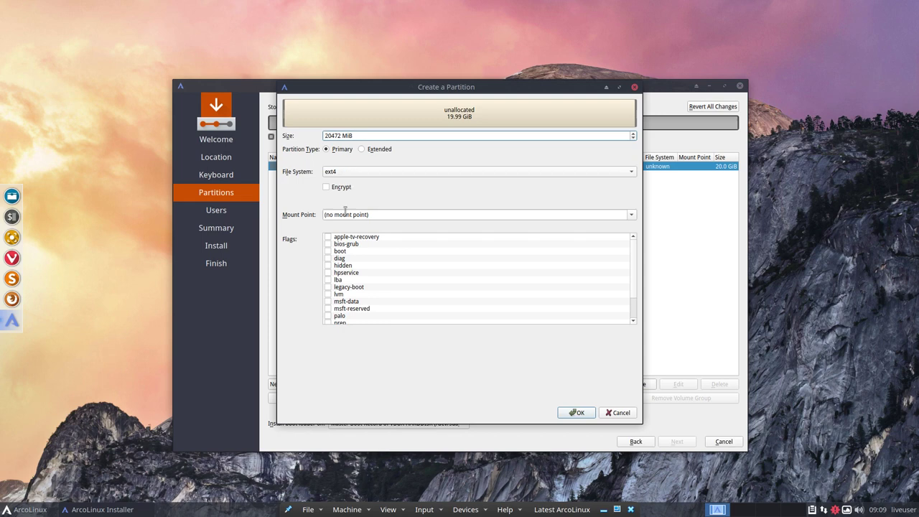
pyautogui.click(632, 216)
pyautogui.click(388, 230)
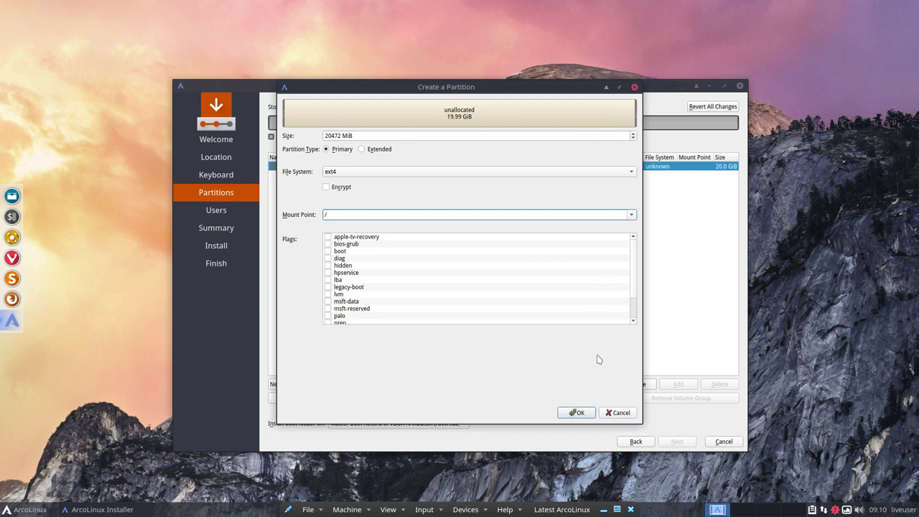
pyautogui.click(616, 413)
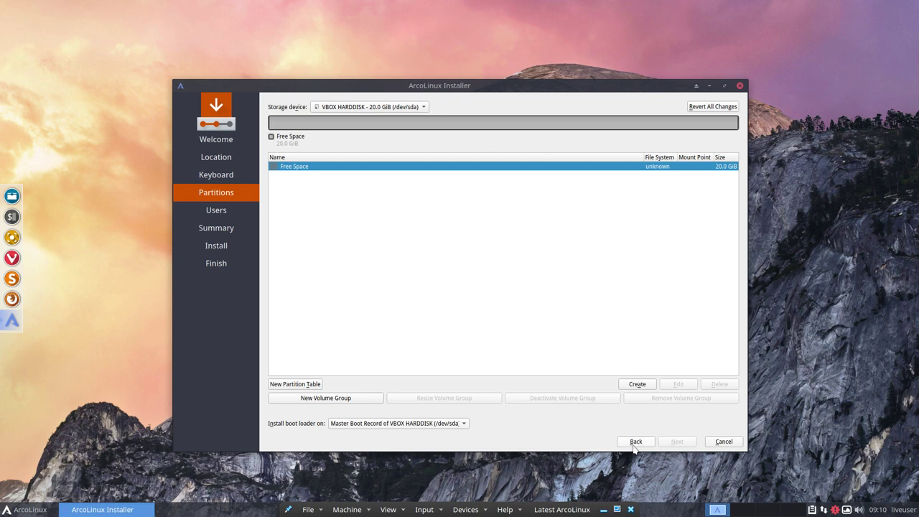
# - Preview Erase disk with Swap (with Hibernate), then switch back to Manual partitioning
pyautogui.click(635, 441)
pyautogui.click(271, 178)
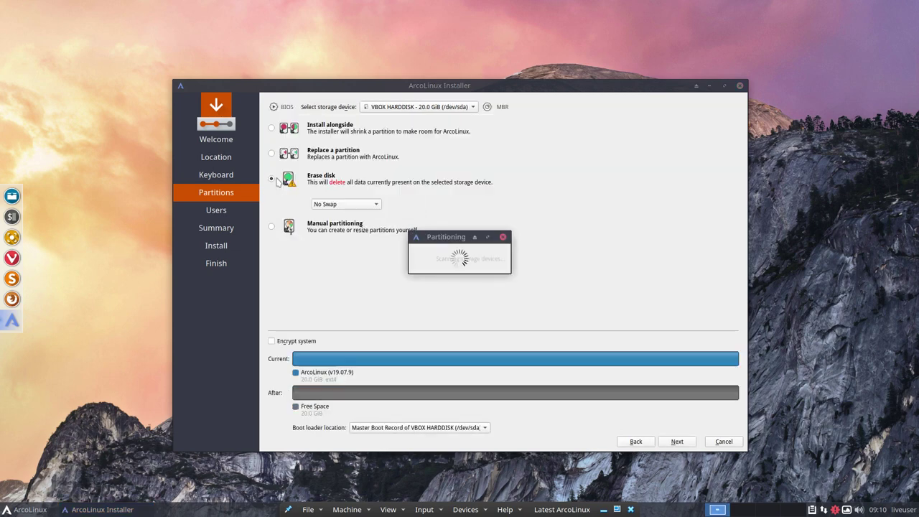
pyautogui.click(346, 204)
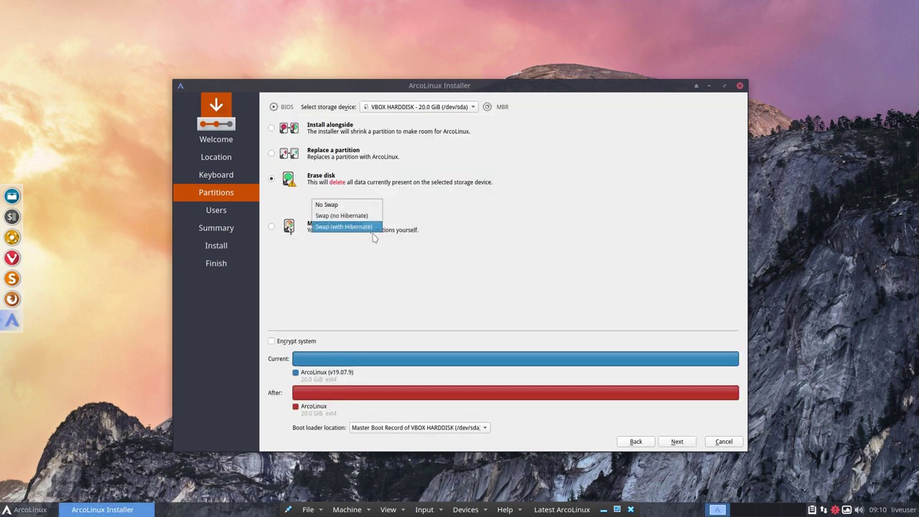
pyautogui.click(370, 229)
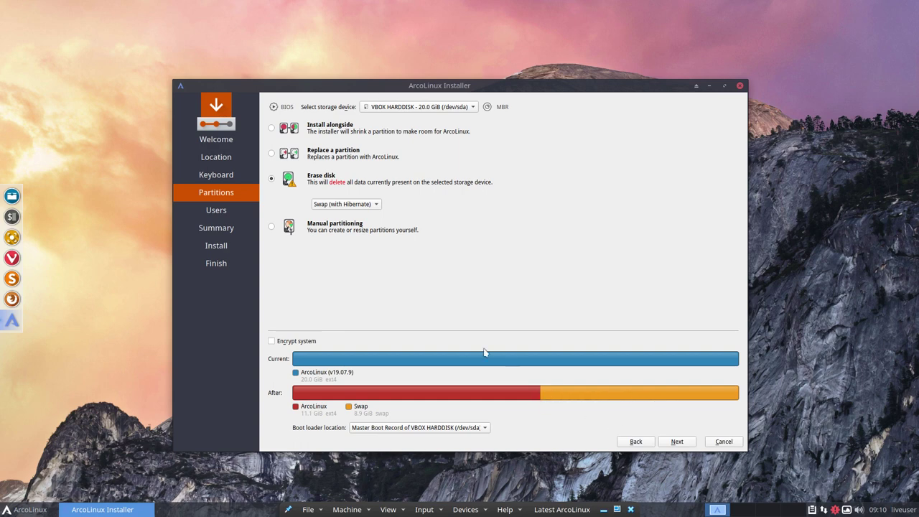
pyautogui.click(272, 227)
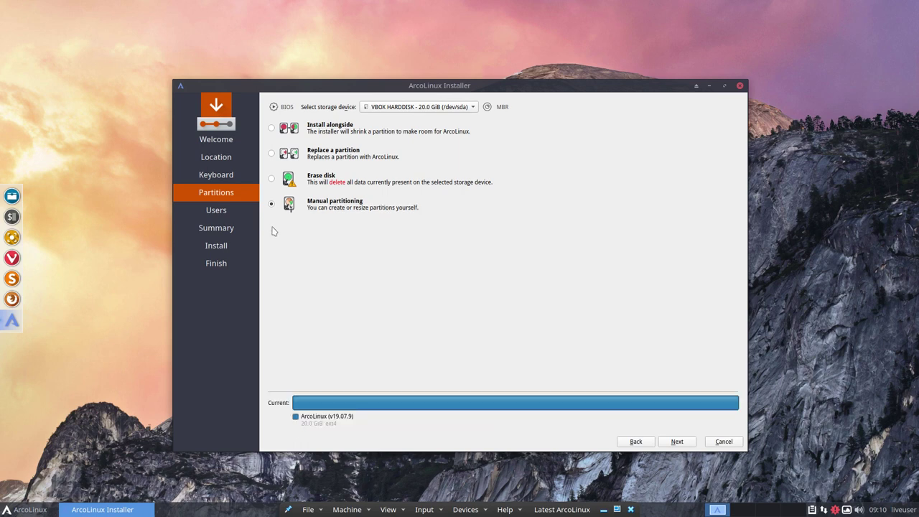
# - Replace /dev/sda1 with a new empty partition table and begin a partition in the 20 GiB free space
pyautogui.click(676, 442)
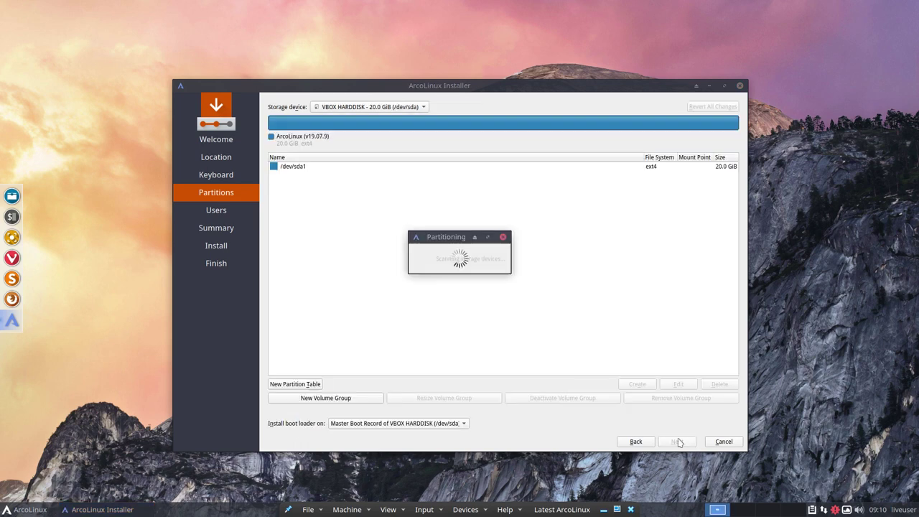
pyautogui.click(304, 173)
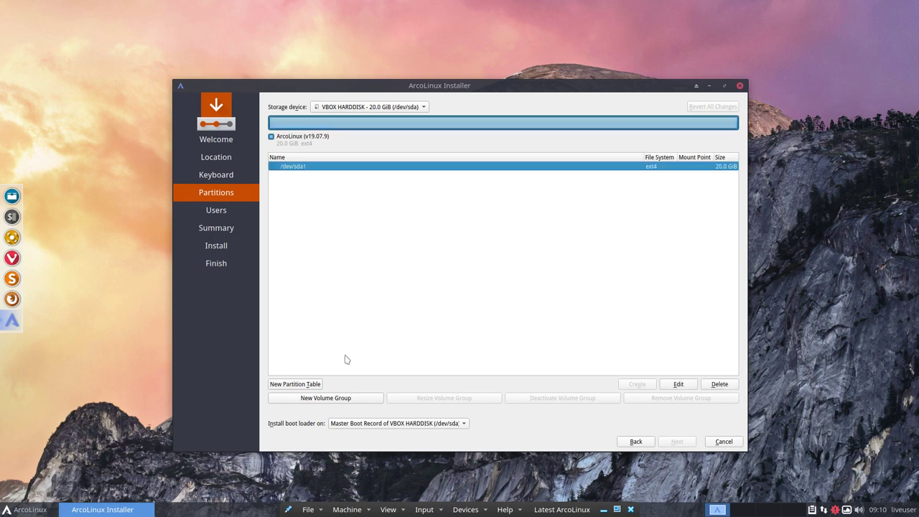
pyautogui.click(311, 384)
pyautogui.click(503, 292)
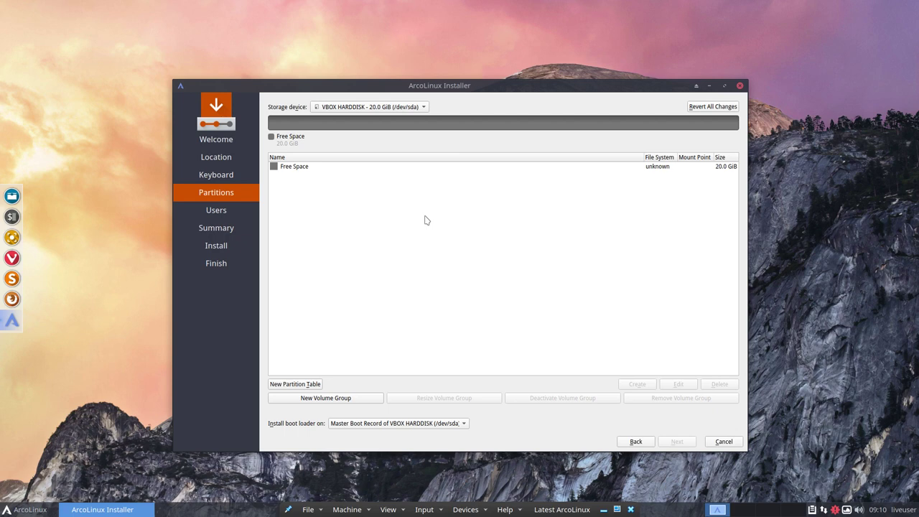
pyautogui.click(303, 168)
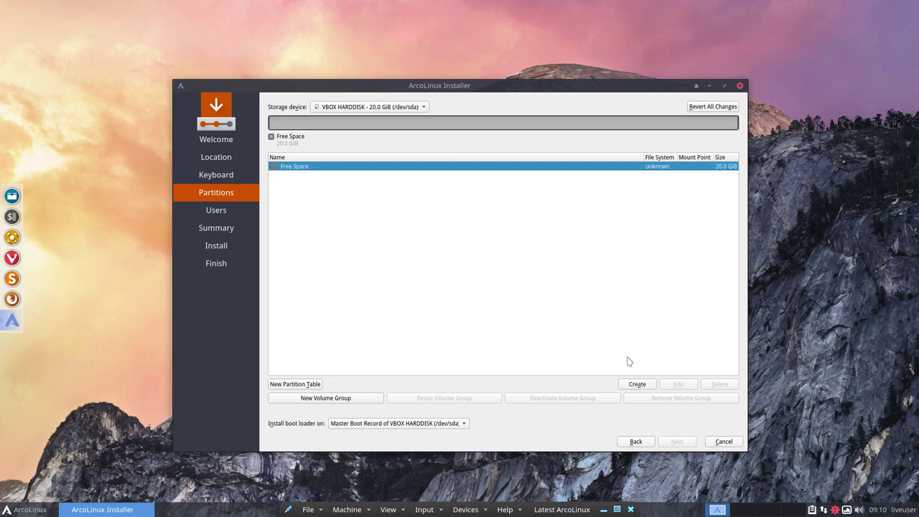
pyautogui.click(636, 384)
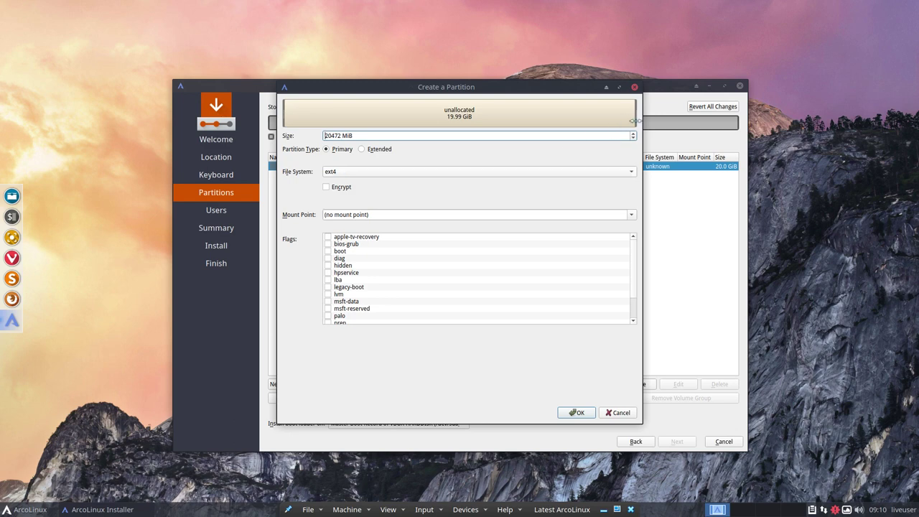
# - Shrink the new ext4 partition to 15501 MiB, mount it at /, and create it
pyautogui.moveTo(635, 118); pyautogui.dragTo(551, 120)
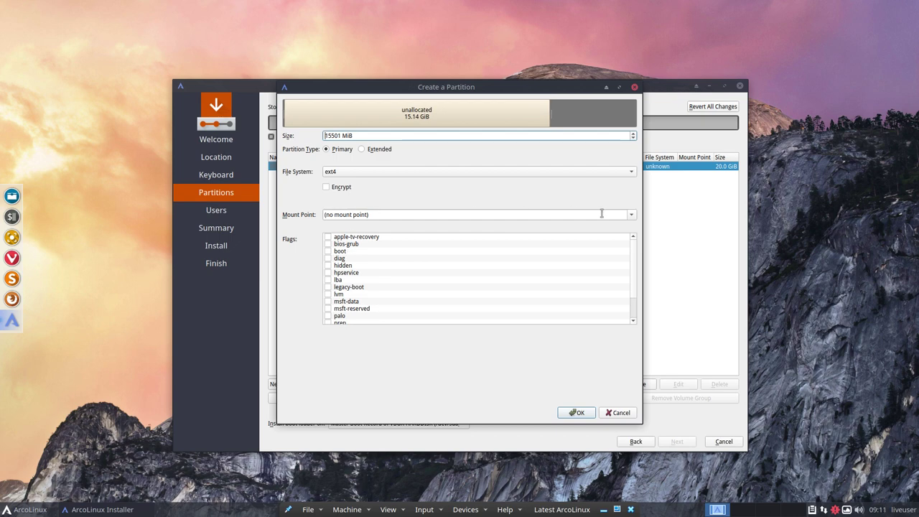
pyautogui.click(630, 215)
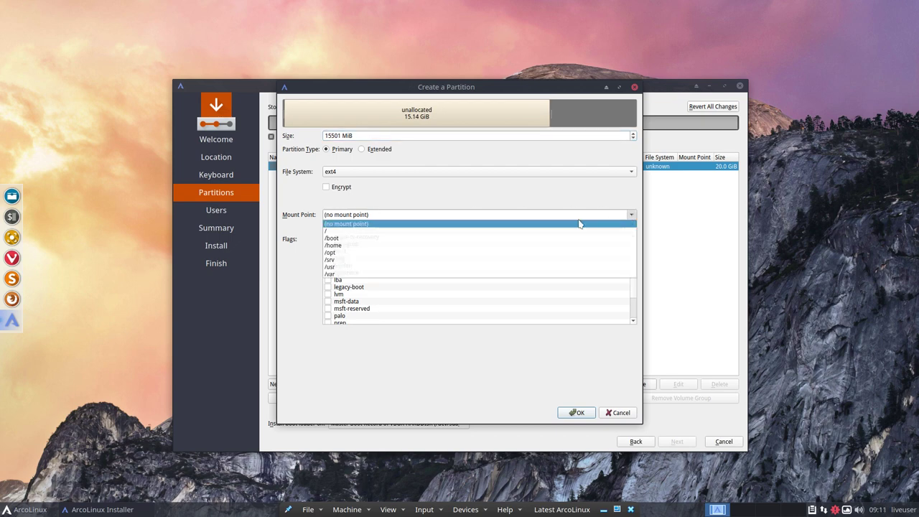
pyautogui.click(418, 230)
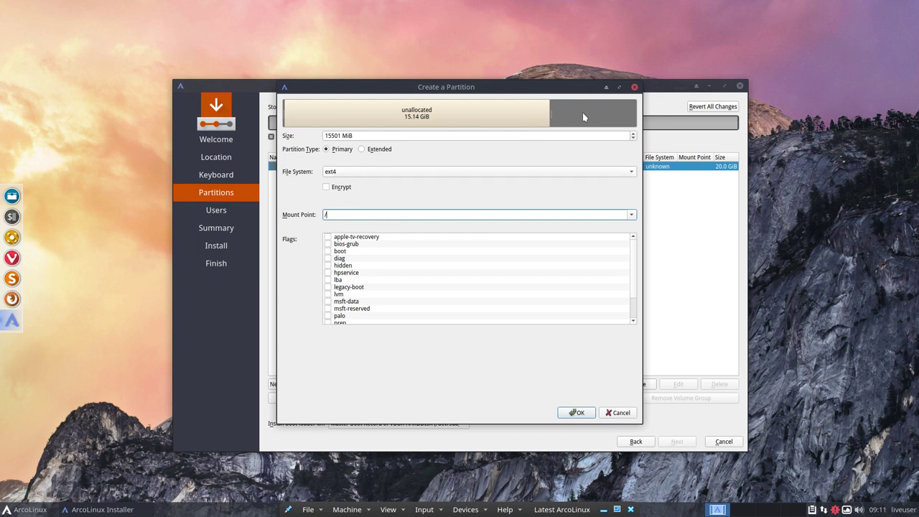
pyautogui.click(579, 413)
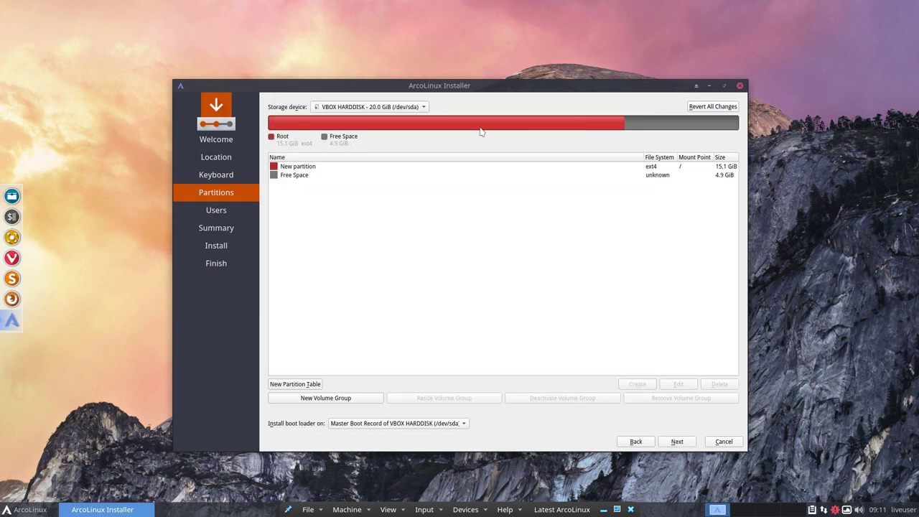
# - Turn the remaining 4.9 GiB free space into a linuxswap partition
pyautogui.click(298, 176)
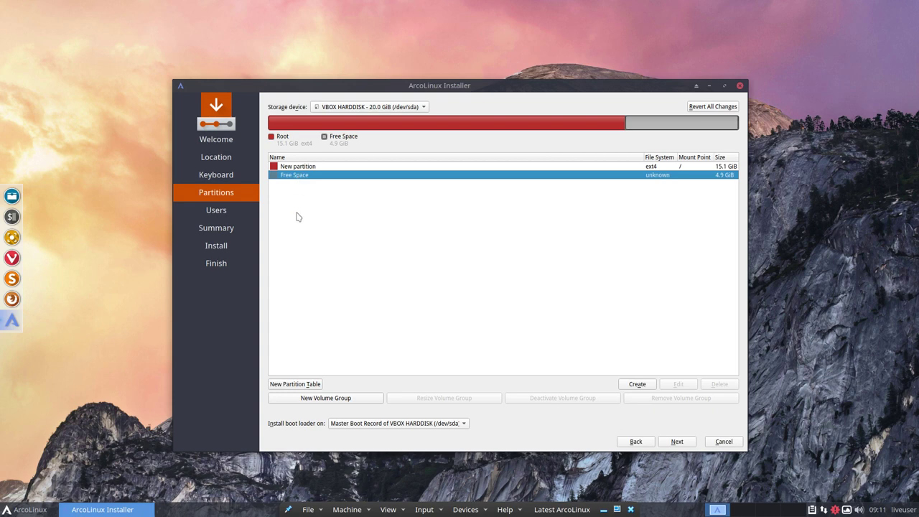
pyautogui.click(637, 384)
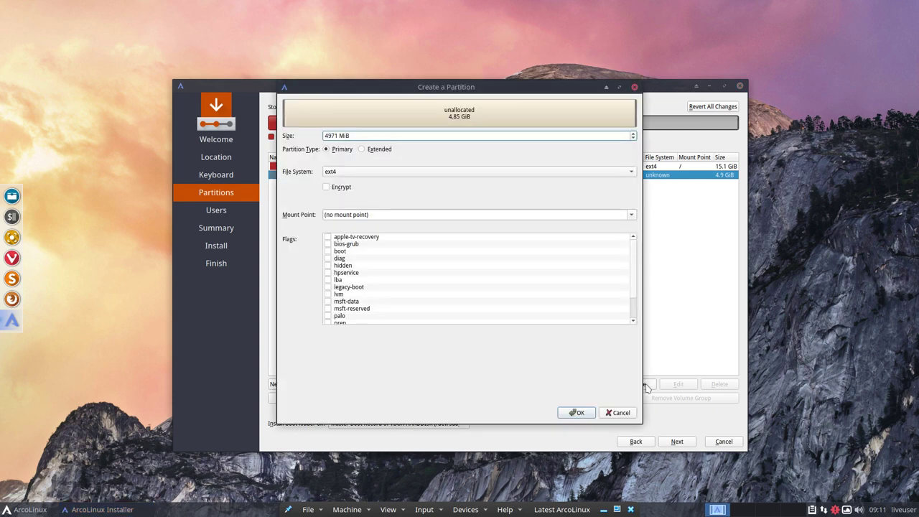
pyautogui.click(608, 174)
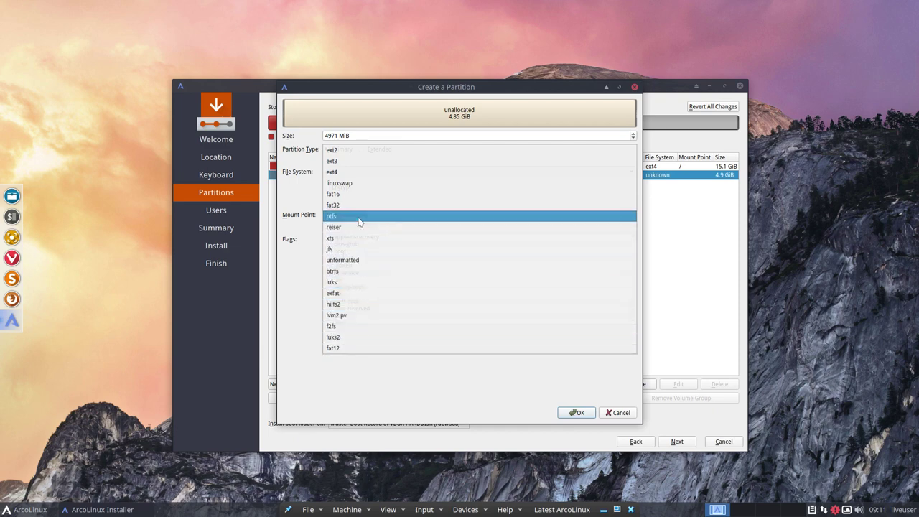
pyautogui.click(355, 185)
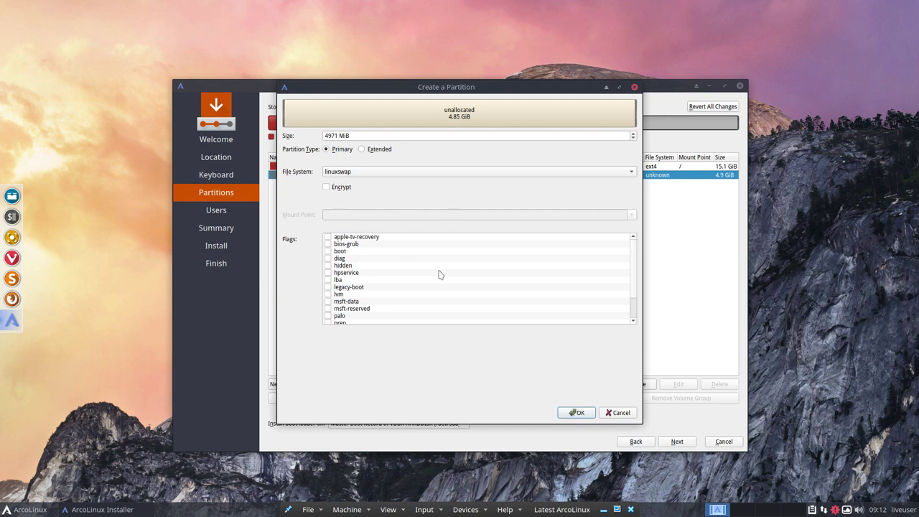
pyautogui.scroll(-2, 440, 275)
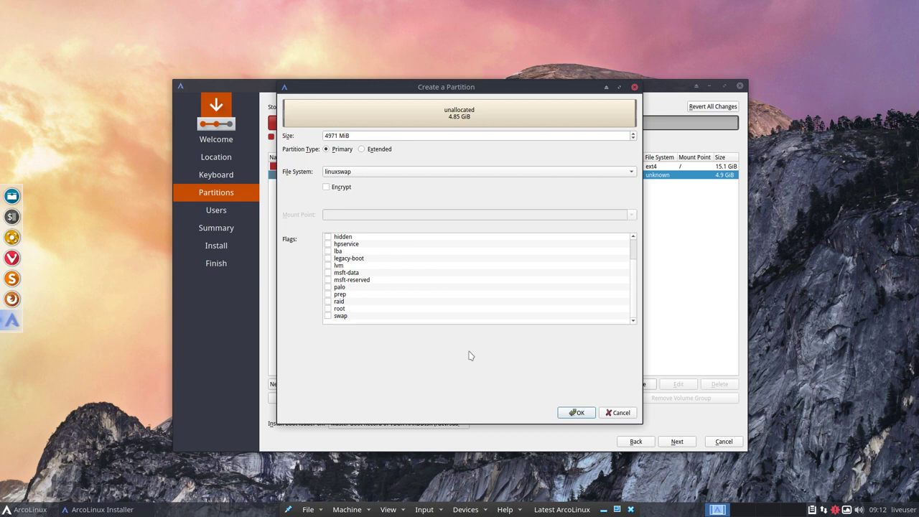
pyautogui.scroll(2, 369, 286)
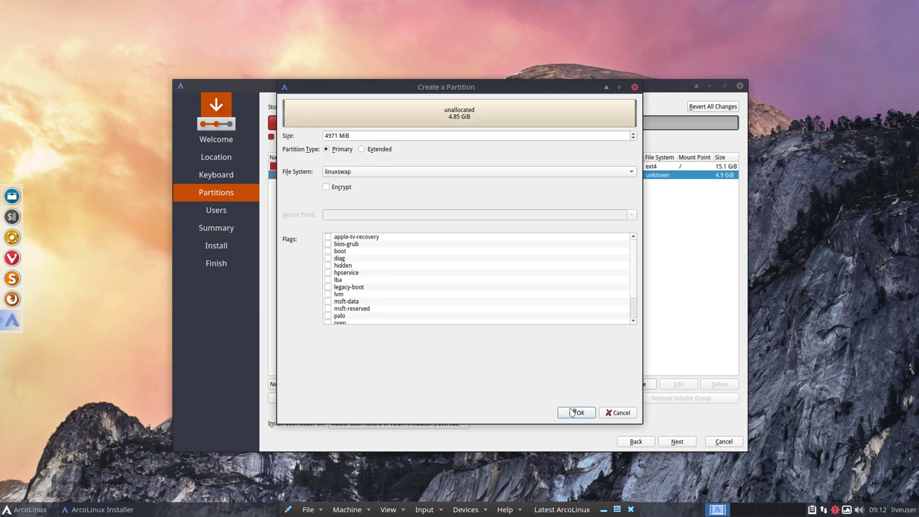
pyautogui.scroll(-2, 635, 313)
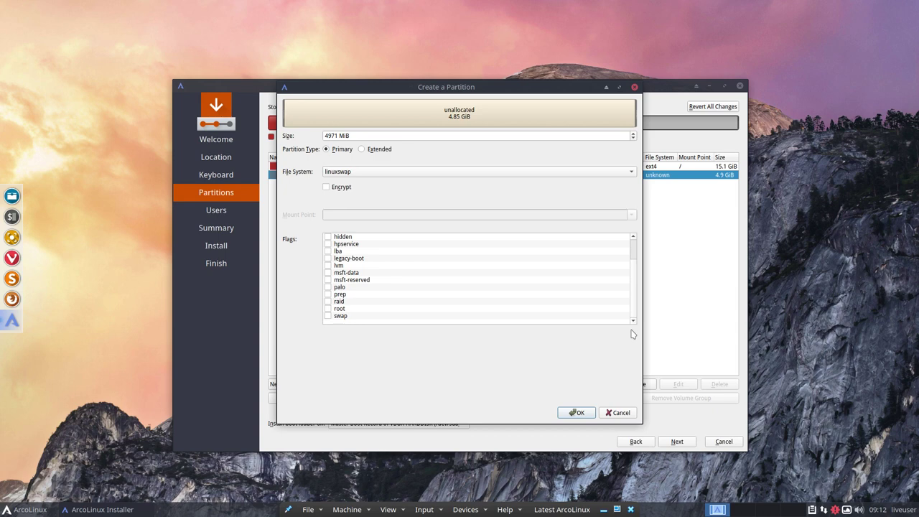
pyautogui.click(575, 412)
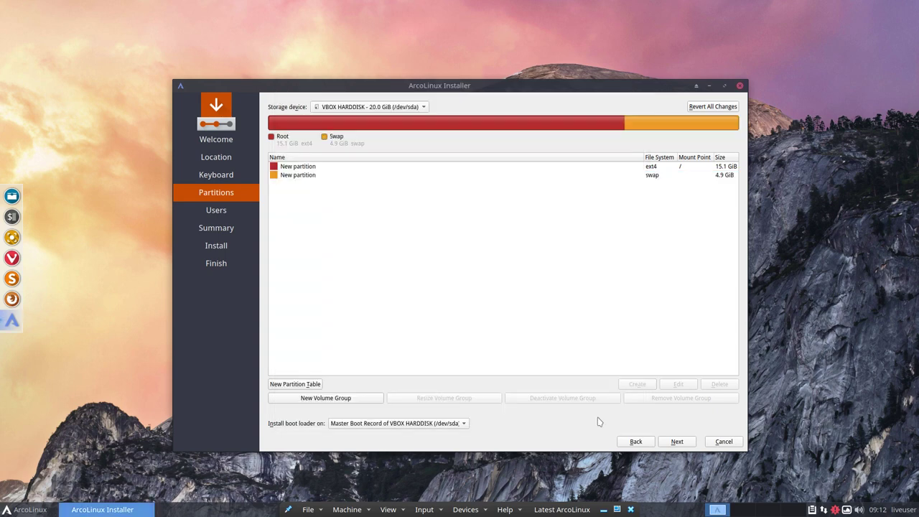
# - On the Users page, enter the user's name, computer name ArcoLinux and the account password twice
pyautogui.click(677, 441)
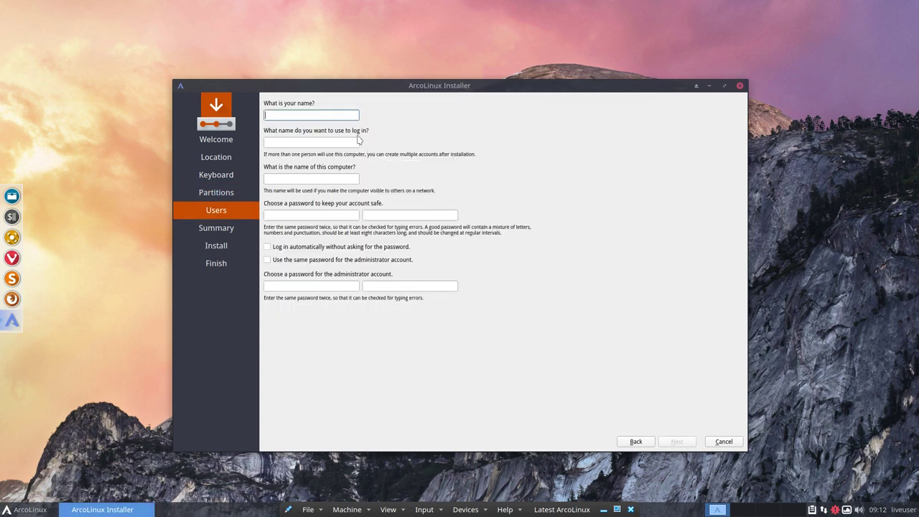
pyautogui.write('erik')
pyautogui.press('Tab')
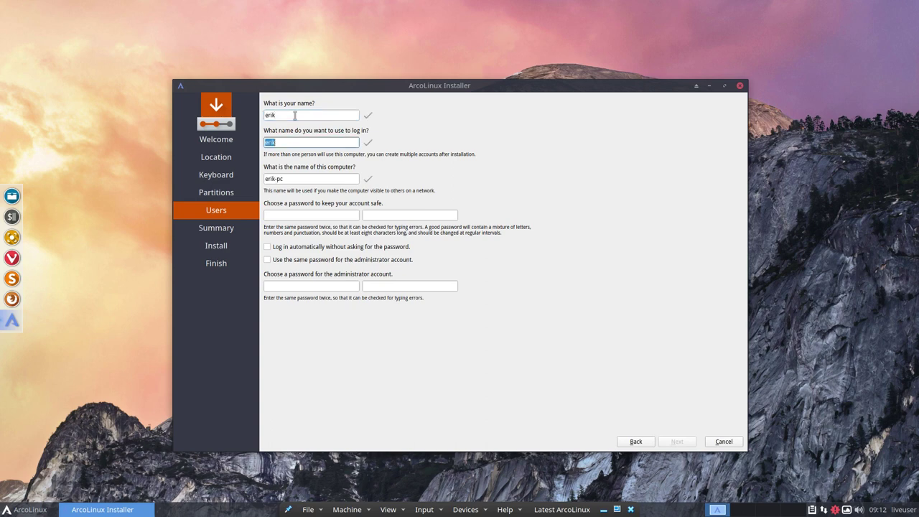
pyautogui.press('Tab')
pyautogui.write('ArcoLinux')
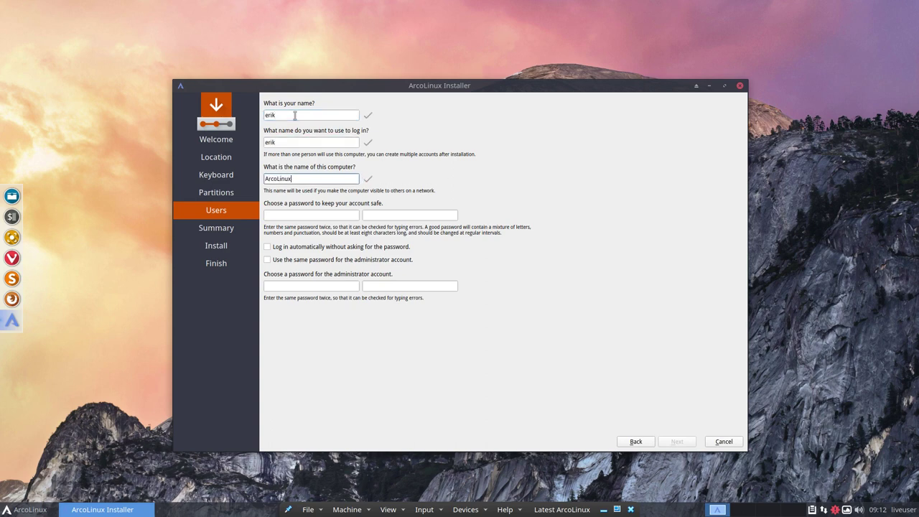
pyautogui.press('Tab')
pyautogui.write('test')
pyautogui.press('Tab')
pyautogui.write('test')
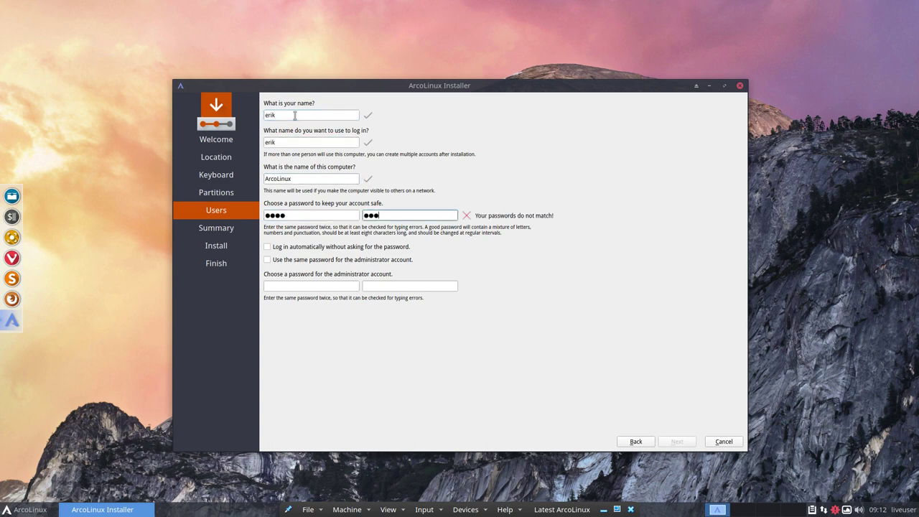
# - Enable automatic login and reuse the account password for the administrator
pyautogui.press('Tab')
pyautogui.click(344, 246)
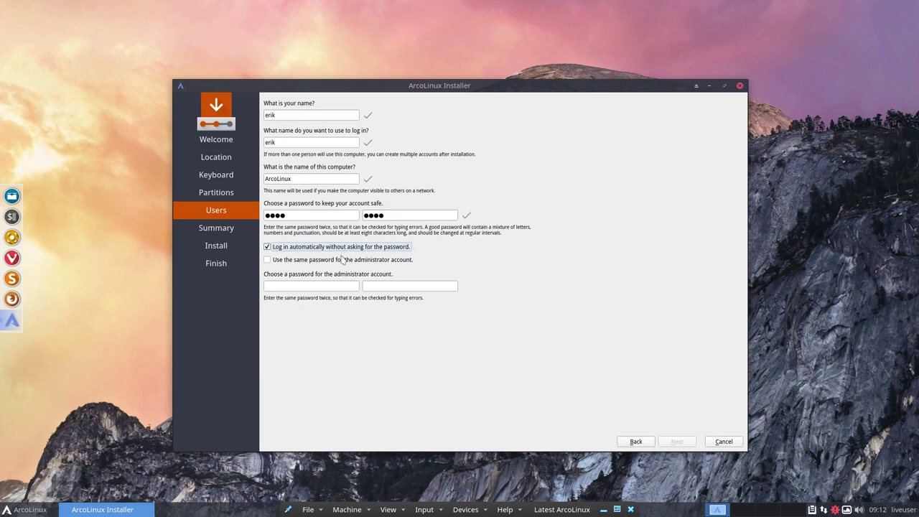
pyautogui.click(345, 259)
# - Review the summary (MSDOS table, 15501MiB ext4, 4971MiB linuxswap) and start the installation
pyautogui.click(676, 441)
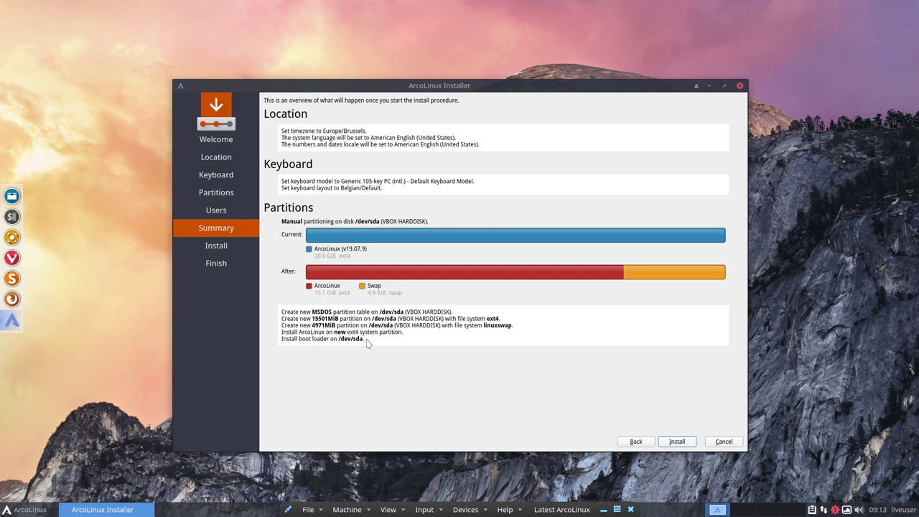
pyautogui.click(675, 441)
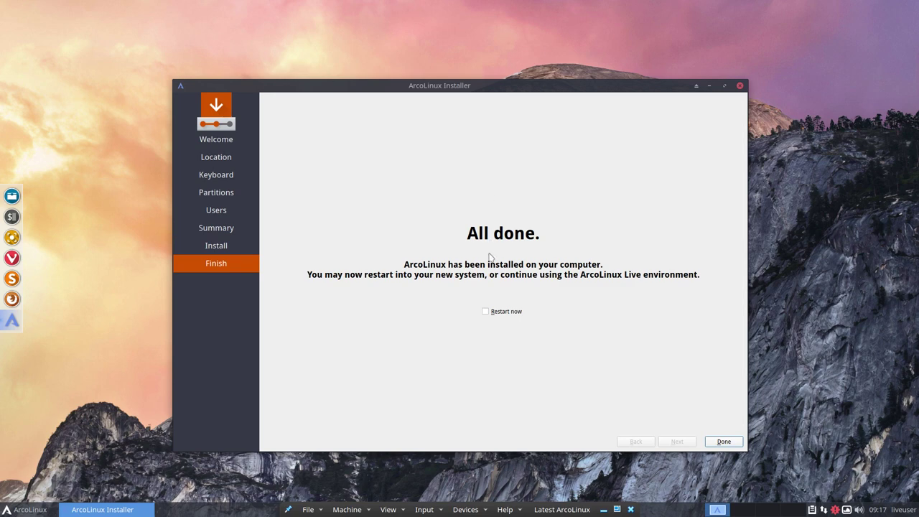
# - On the All done page, tick Restart now and close the installer
pyautogui.click(501, 312)
pyautogui.click(723, 441)
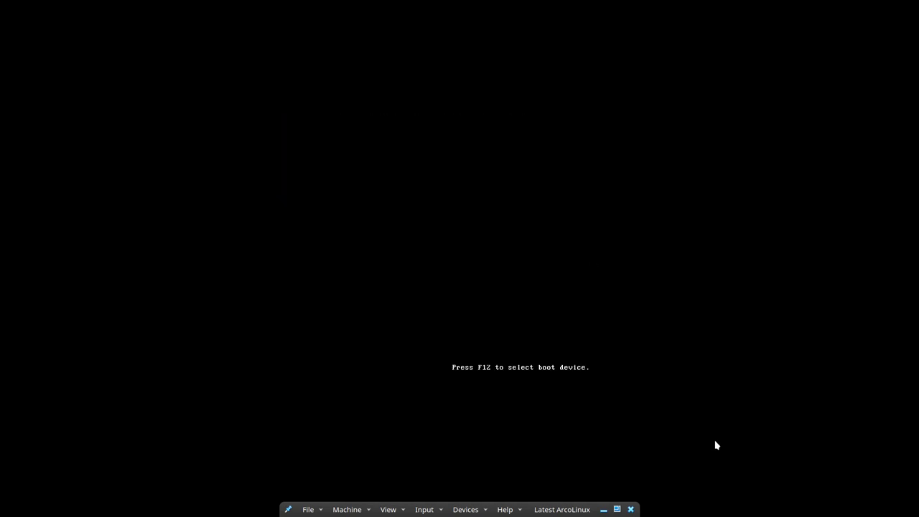
# - Boot the existing OS from the hard disk and start the installed ArcoLinux from GRUB
pyautogui.press('Down')
pyautogui.press('Down')
pyautogui.press('Down')
pyautogui.press('Down')
pyautogui.press('Down')
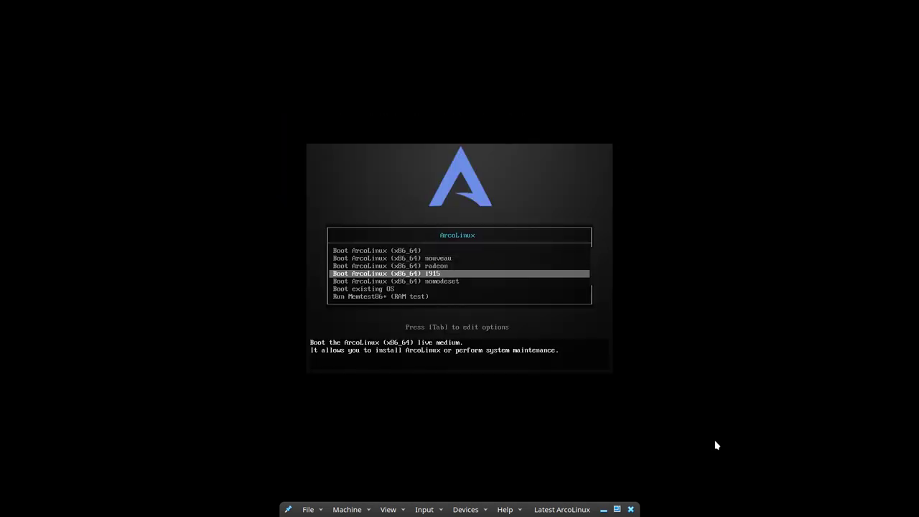
pyautogui.press('Return')
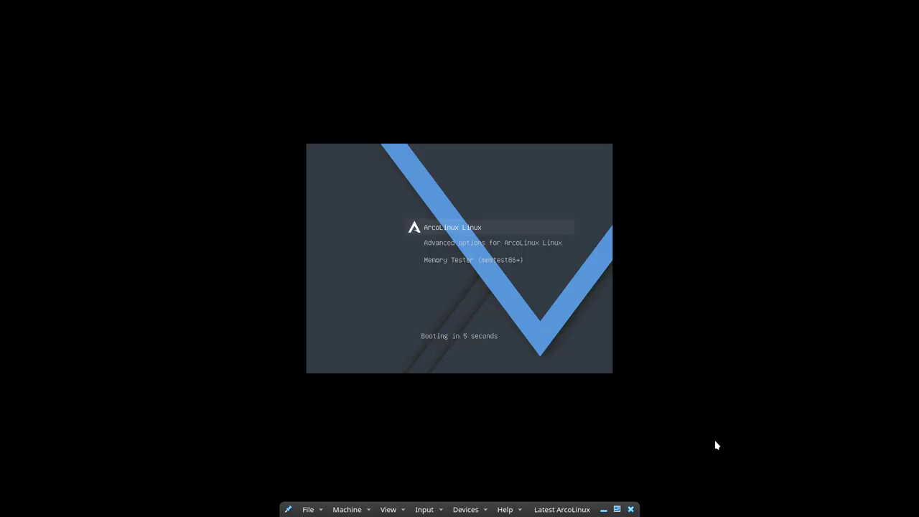
pyautogui.press('Return')
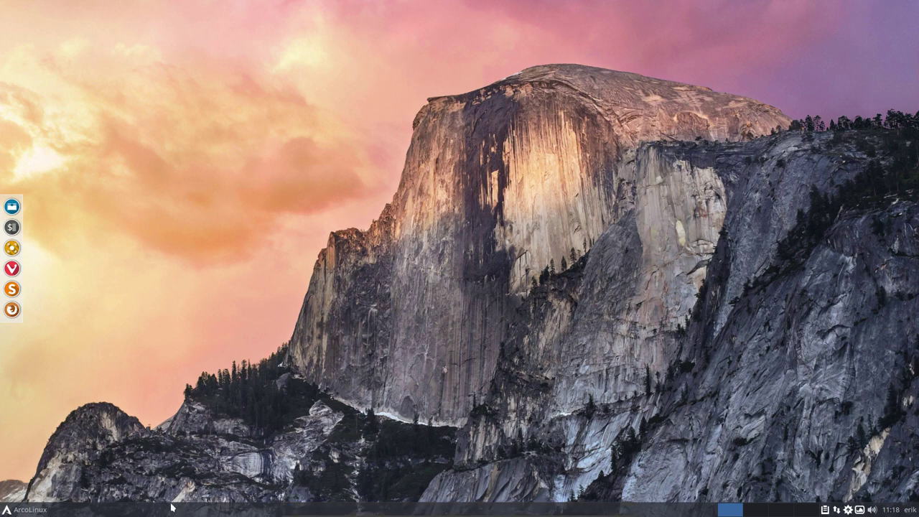
# - Log out of the Xfce session using the Log Out button in the Whisker menu
pyautogui.click(18, 511)
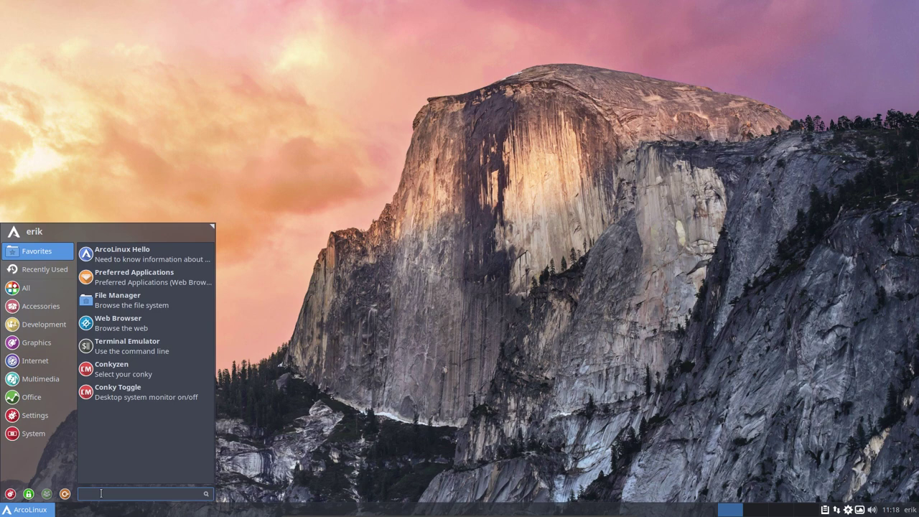
pyautogui.click(355, 196)
pyautogui.click(23, 510)
pyautogui.click(324, 380)
pyautogui.rightClick(340, 69)
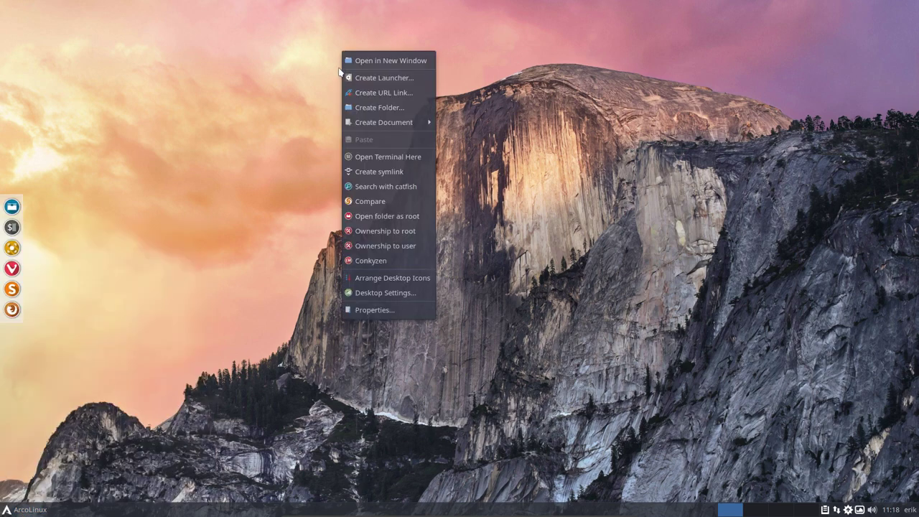
pyautogui.click(245, 143)
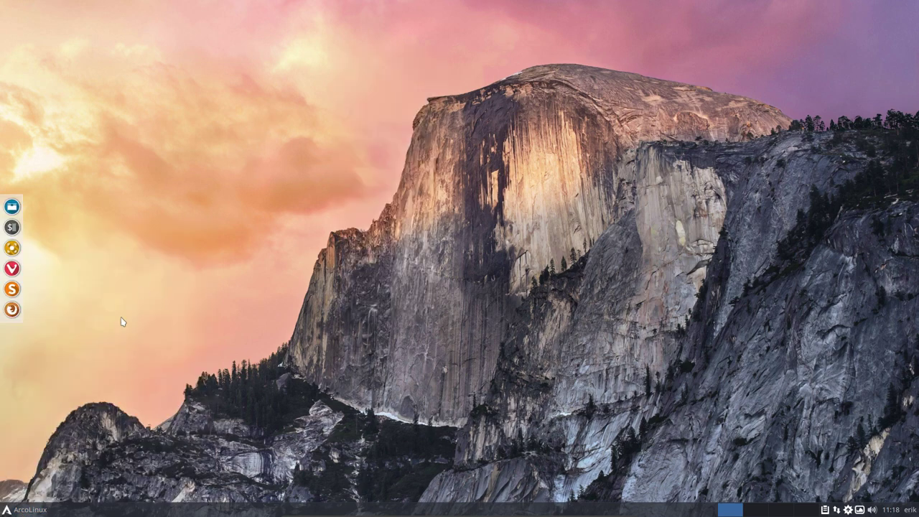
pyautogui.click(33, 510)
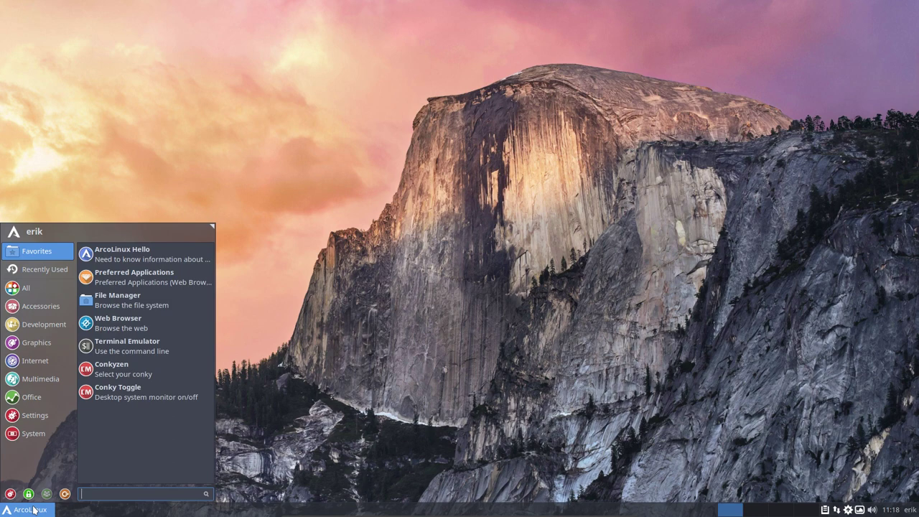
pyautogui.click(33, 510)
pyautogui.rightClick(34, 510)
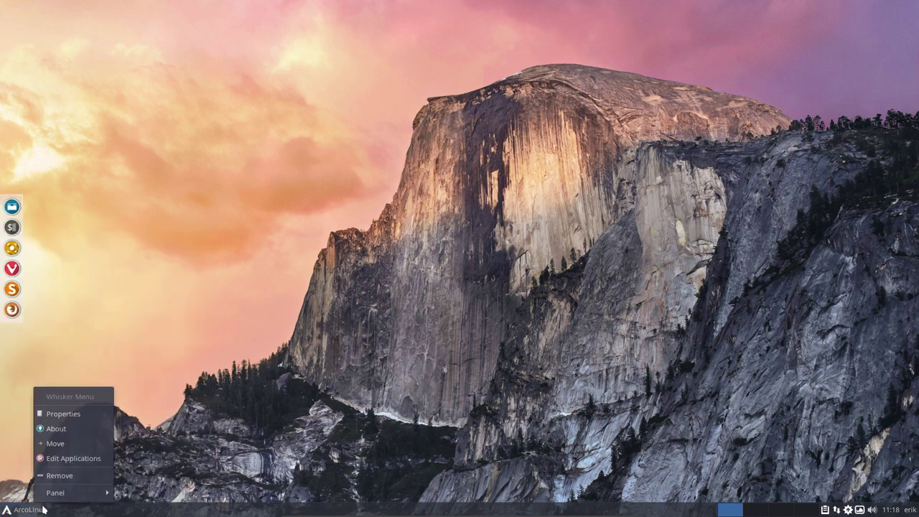
pyautogui.press('Escape')
pyautogui.click(29, 509)
pyautogui.click(63, 495)
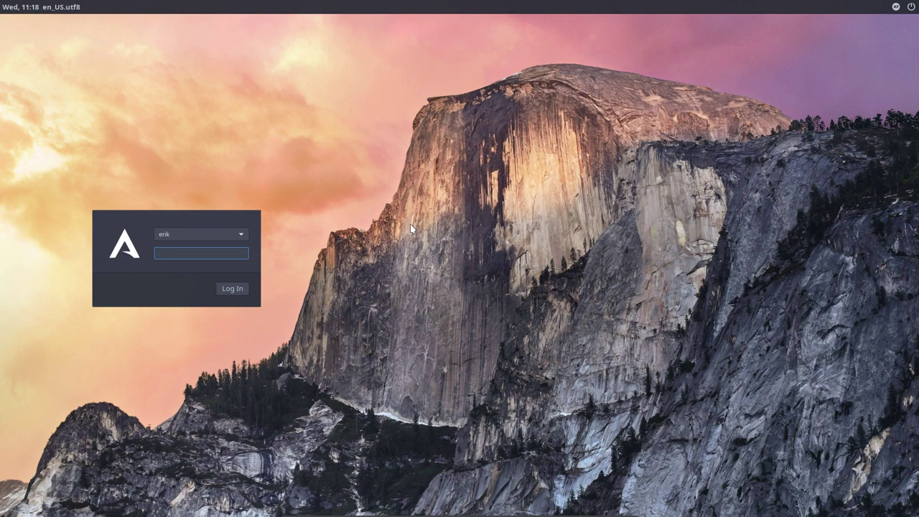
# - Restart the machine from the login screen's power options
pyautogui.click(911, 7)
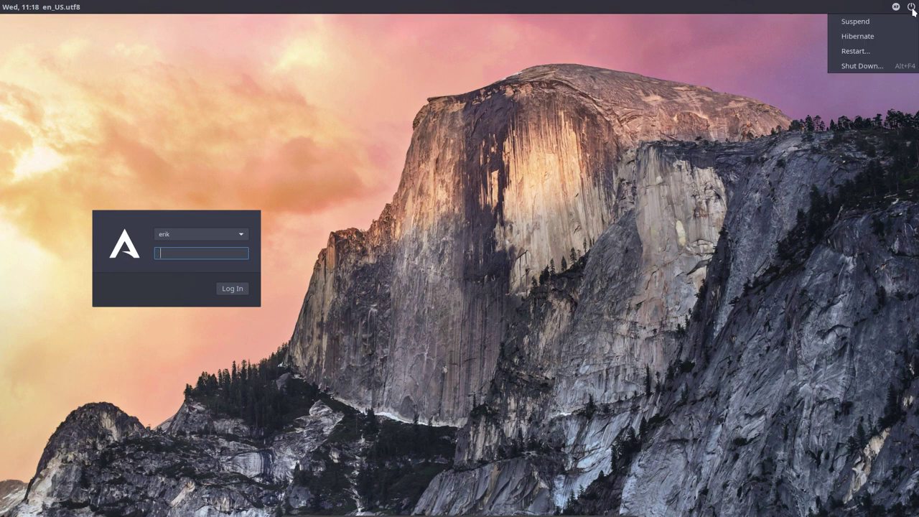
pyautogui.click(870, 50)
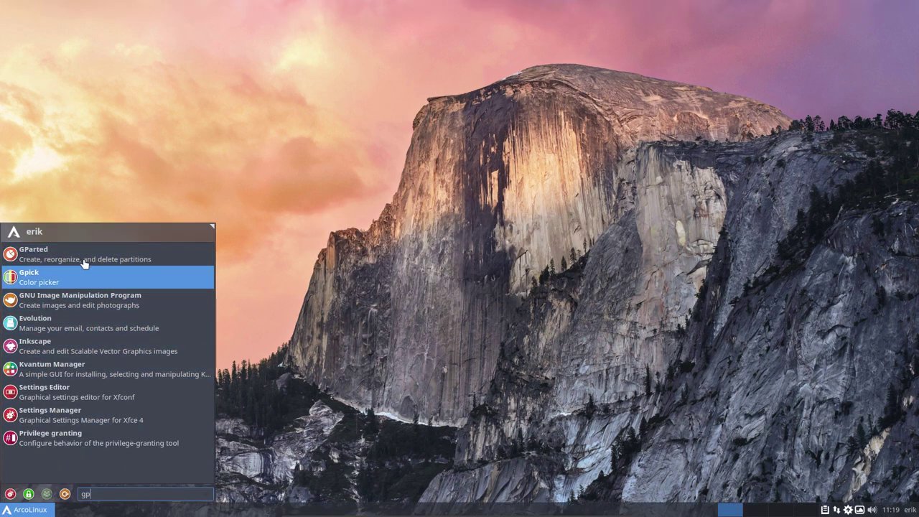
# - Launch GParted as root with the account password and centre its window
pyautogui.click(88, 255)
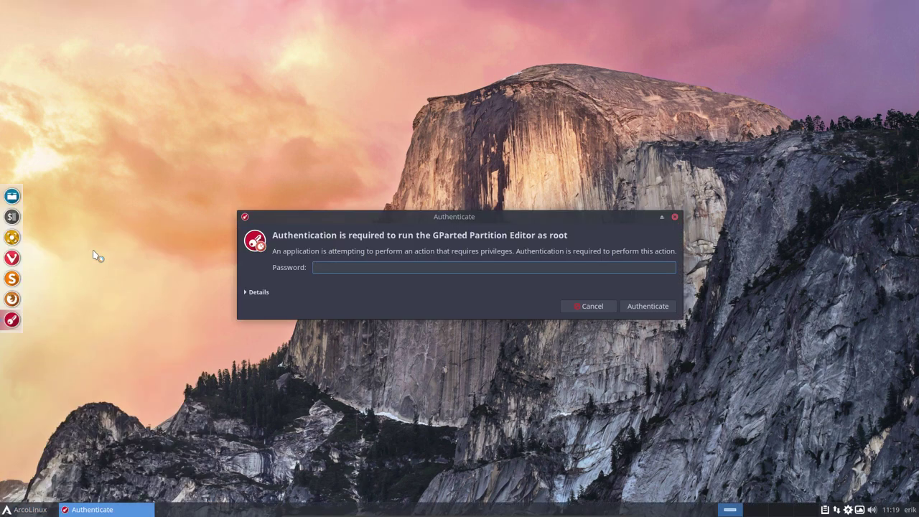
pyautogui.write('***')
pyautogui.press('Return')
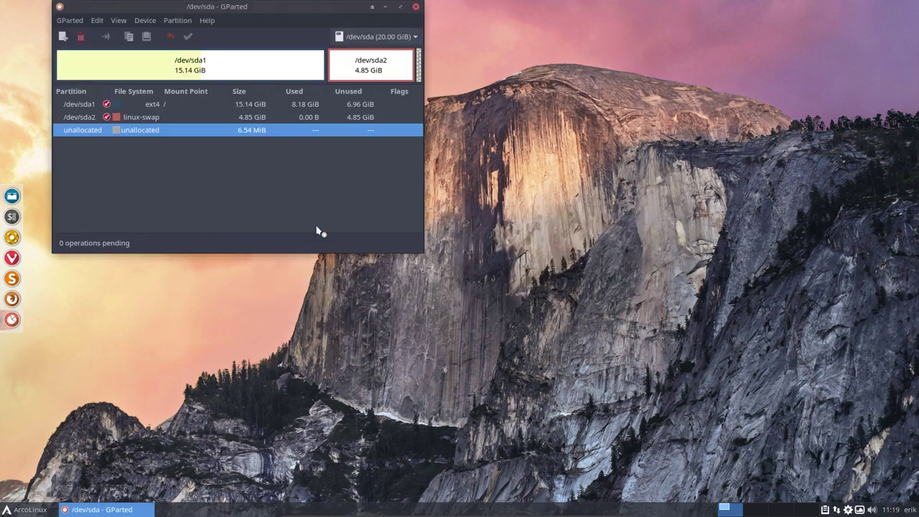
pyautogui.moveTo(244, 12); pyautogui.dragTo(433, 106)
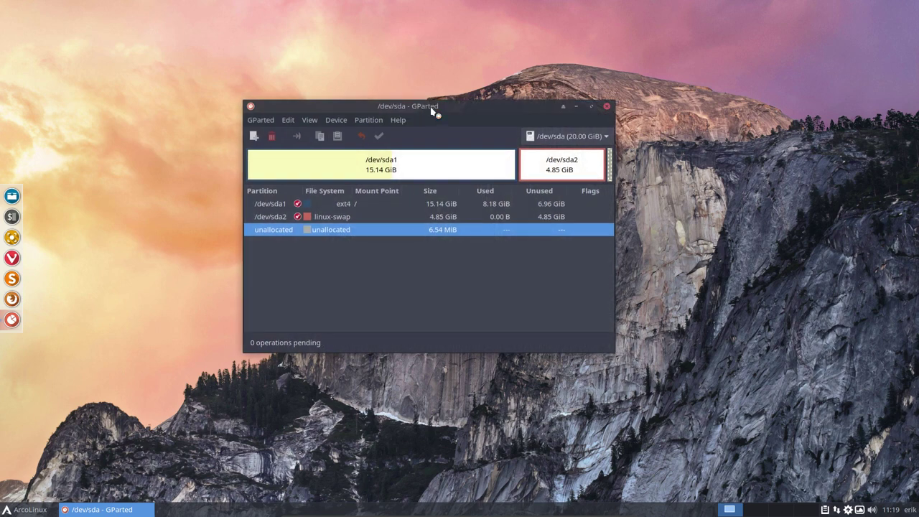
# - Inspect /dev/sda1 (15.14 GiB ext4 root) and /dev/sda2 (4.85 GiB linux-swap) in the partition map
pyautogui.click(407, 165)
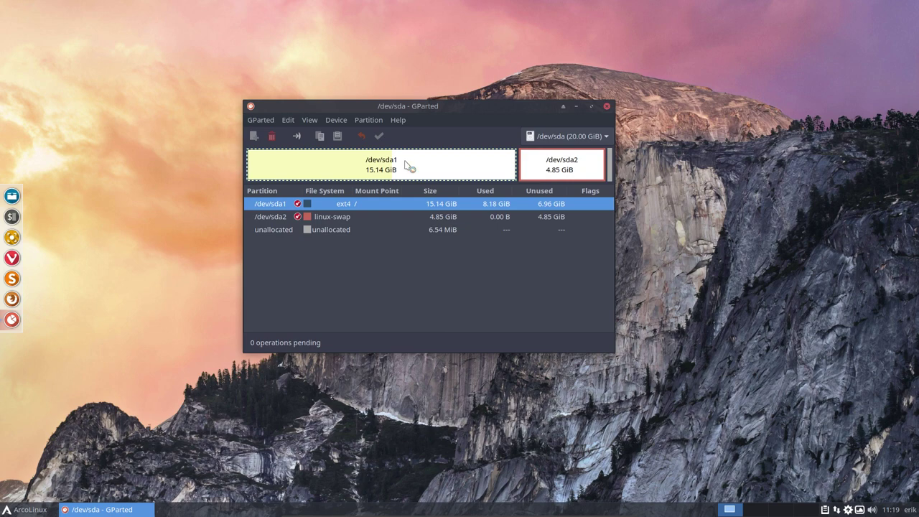
pyautogui.click(28, 509)
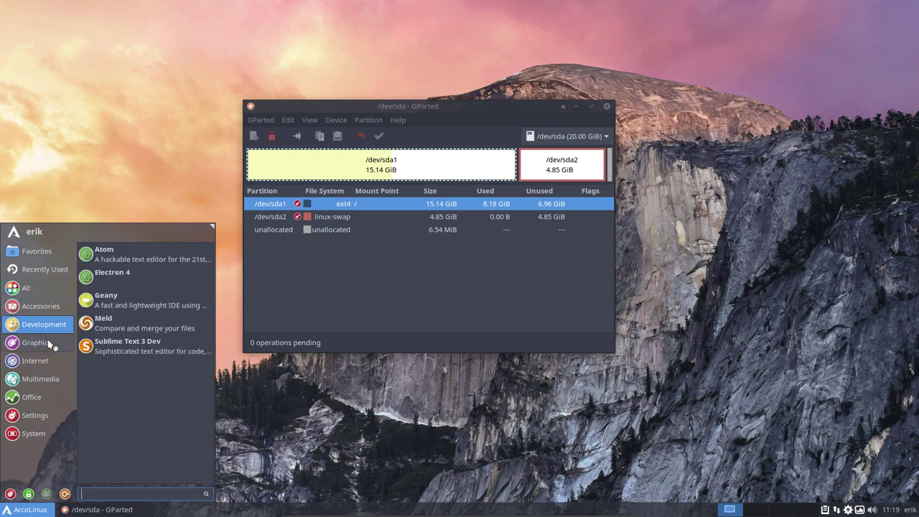
pyautogui.click(459, 328)
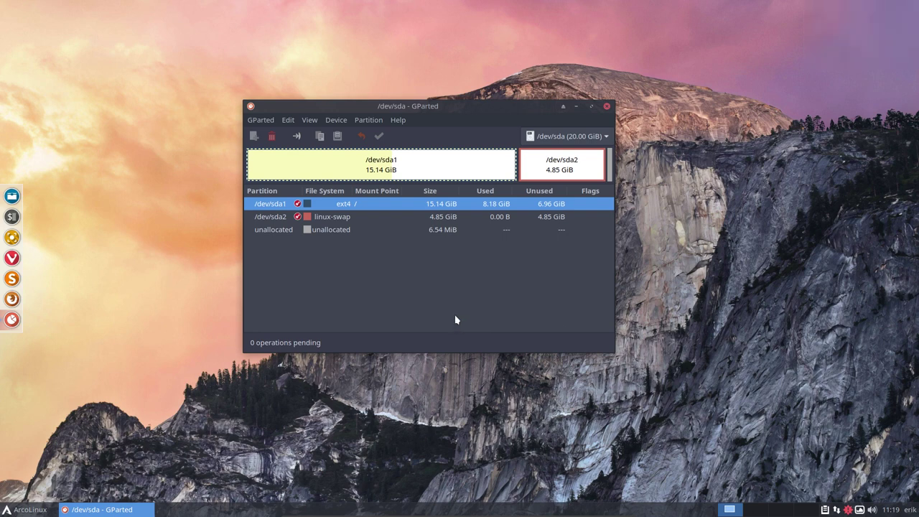
pyautogui.click(550, 162)
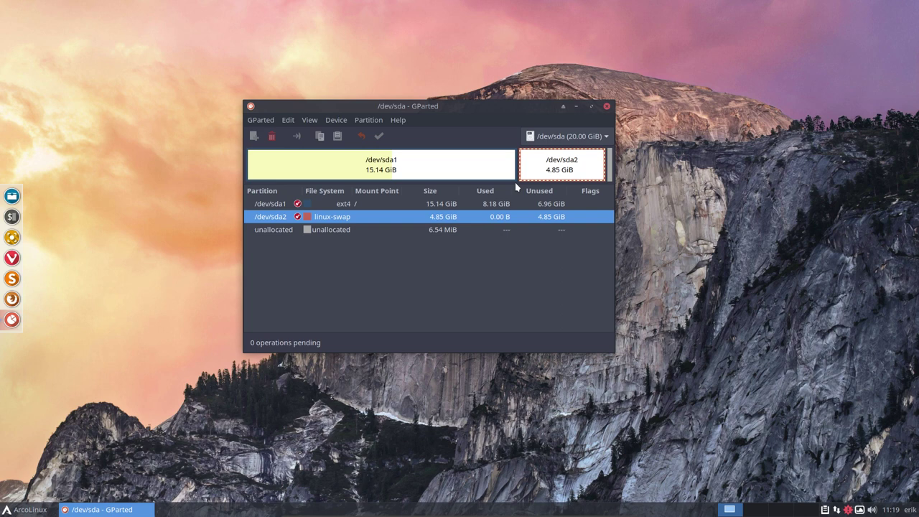
pyautogui.click(495, 173)
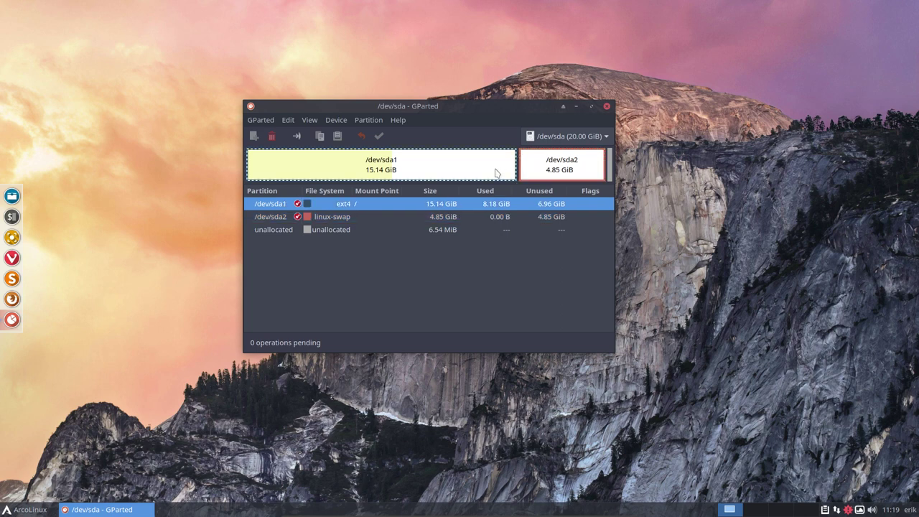
pyautogui.click(549, 166)
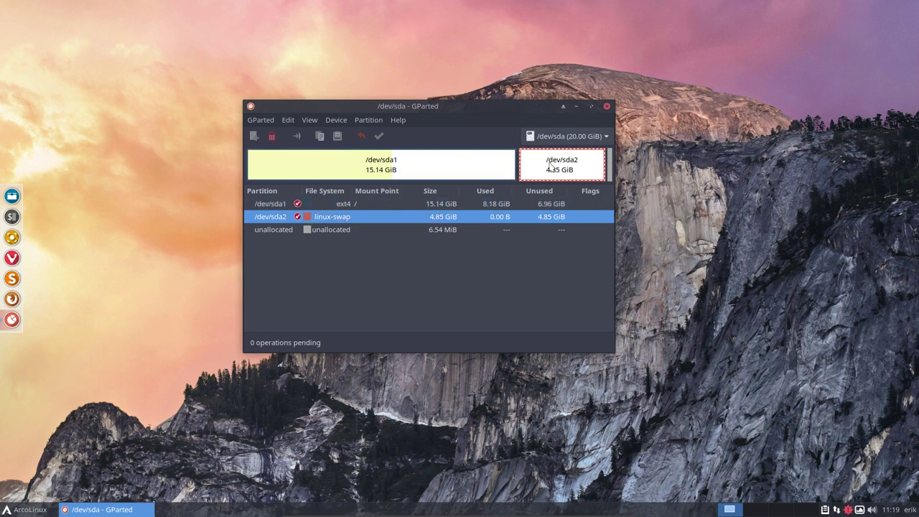